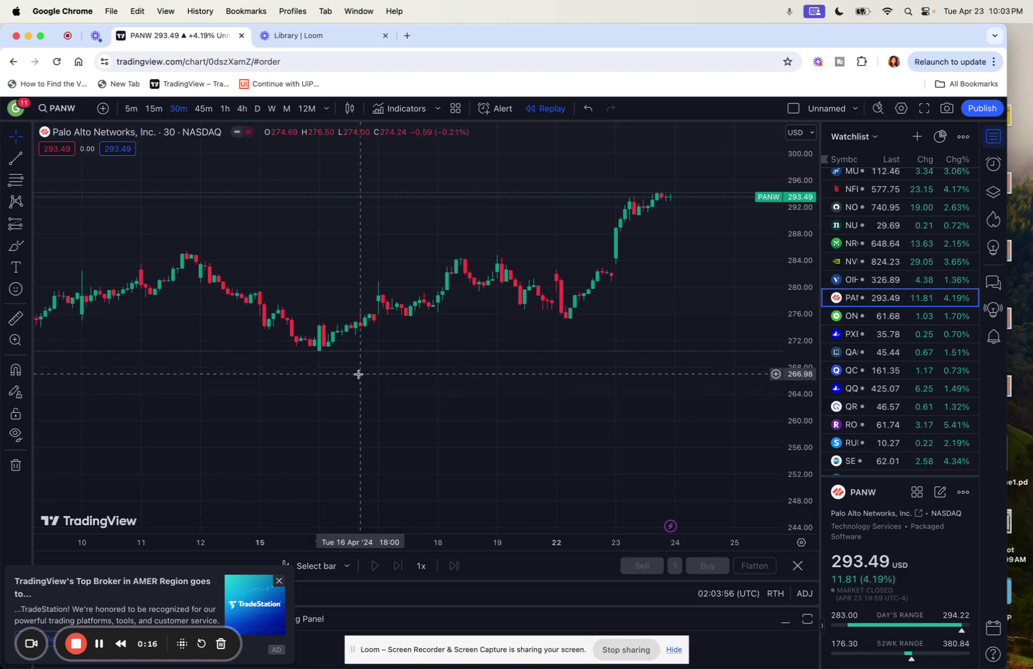
# Step: Pan the PANW 30-minute chart back to late March, then forward to the latest April bars
pyautogui.moveTo(310, 337); pyautogui.dragTo(431, 339)
pyautogui.moveTo(340, 334); pyautogui.dragTo(396, 325)
pyautogui.moveTo(302, 340); pyautogui.dragTo(399, 335)
pyautogui.moveTo(337, 337); pyautogui.dragTo(557, 340)
pyautogui.moveTo(376, 341); pyautogui.dragTo(582, 359)
pyautogui.moveTo(445, 346); pyautogui.dragTo(504, 358)
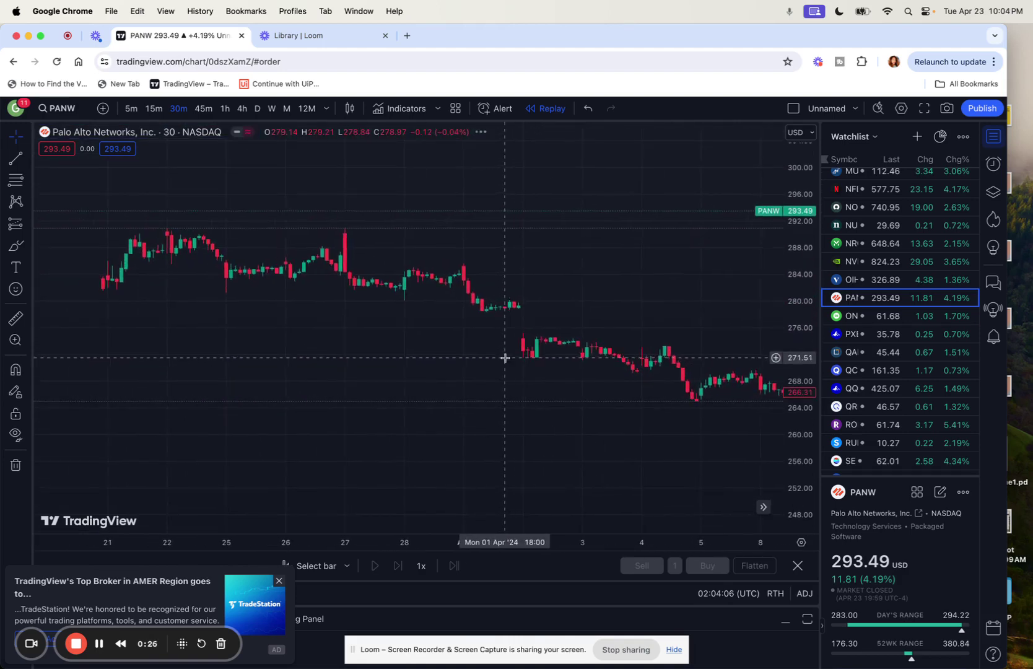
pyautogui.moveTo(414, 300); pyautogui.dragTo(249, 296)
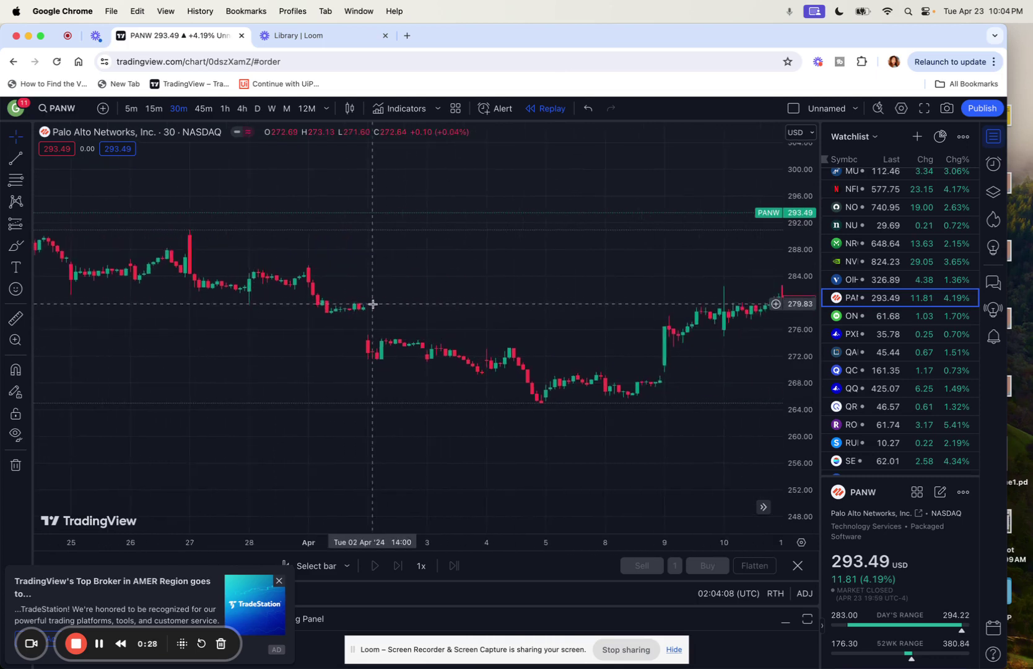
pyautogui.moveTo(368, 302); pyautogui.dragTo(177, 287)
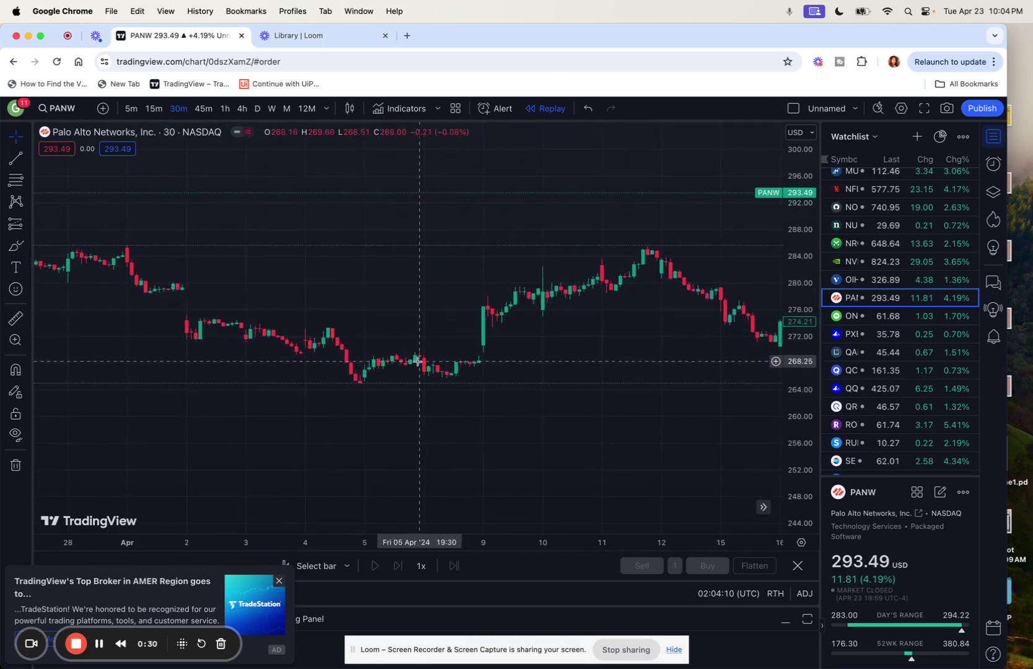
pyautogui.moveTo(438, 362); pyautogui.dragTo(306, 358)
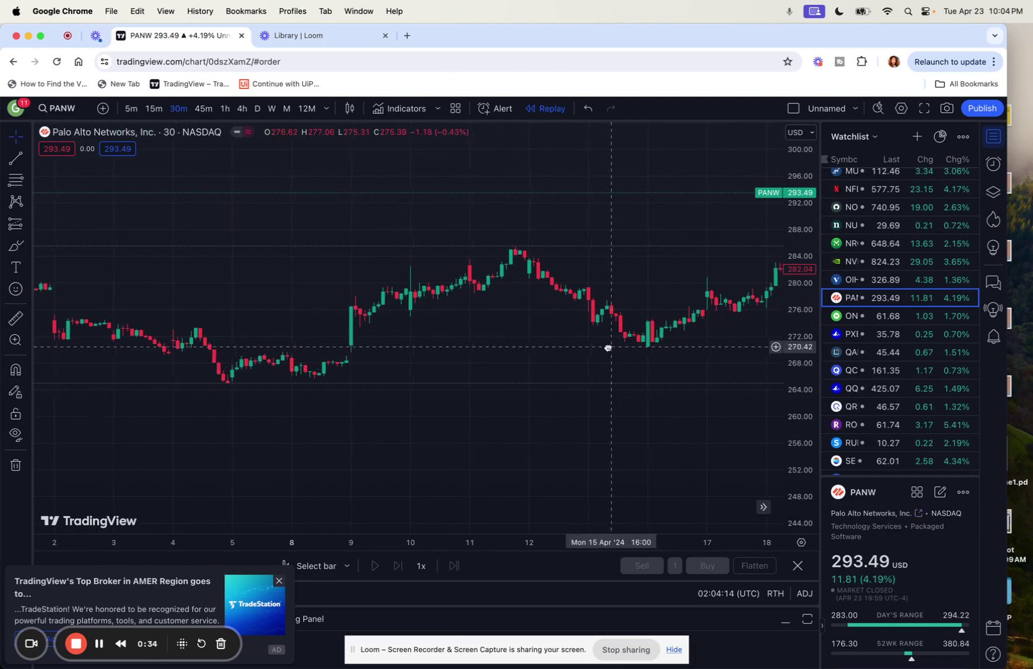
pyautogui.moveTo(606, 346); pyautogui.dragTo(453, 348)
pyautogui.moveTo(323, 316); pyautogui.dragTo(184, 313)
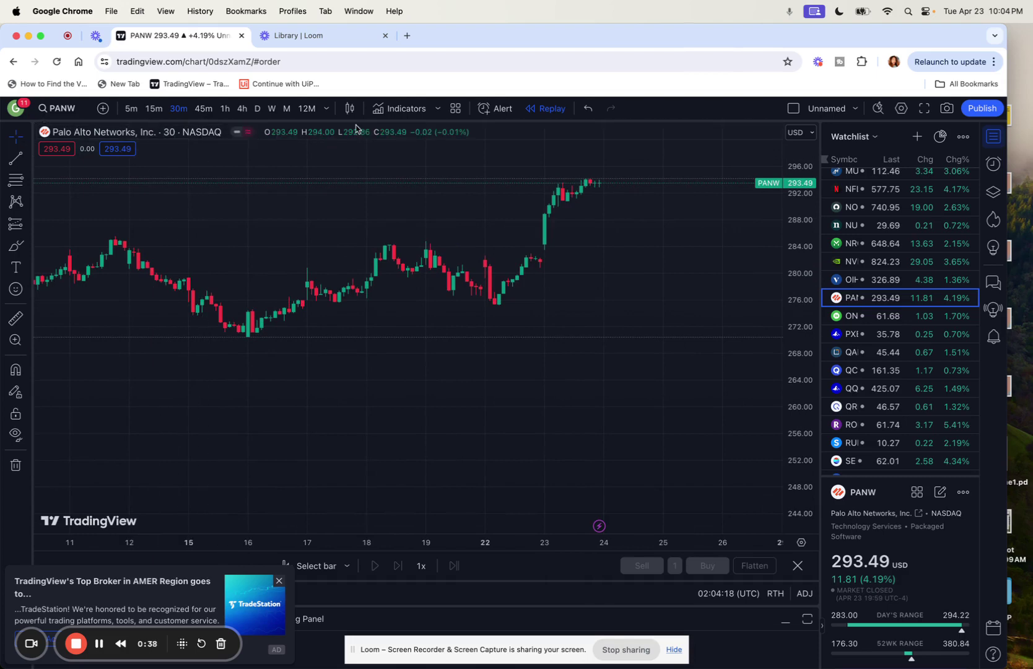
# Step: Search indicators for 'xo trend' and add the Trader XO Macro Trend Scanner to the chart
pyautogui.click(406, 111)
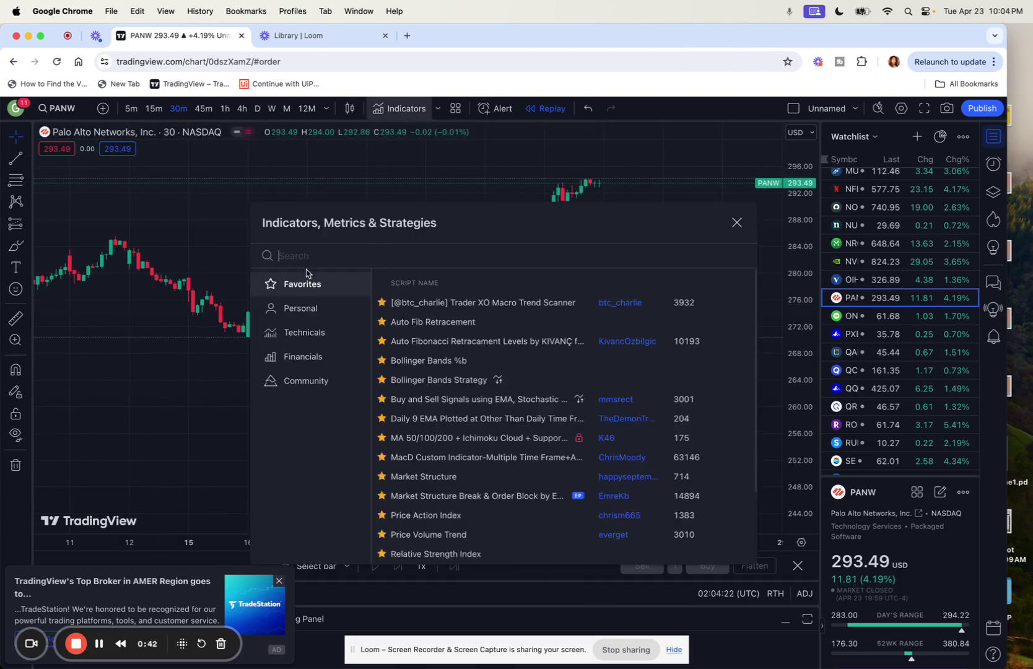
pyautogui.click(321, 313)
pyautogui.write('trade')
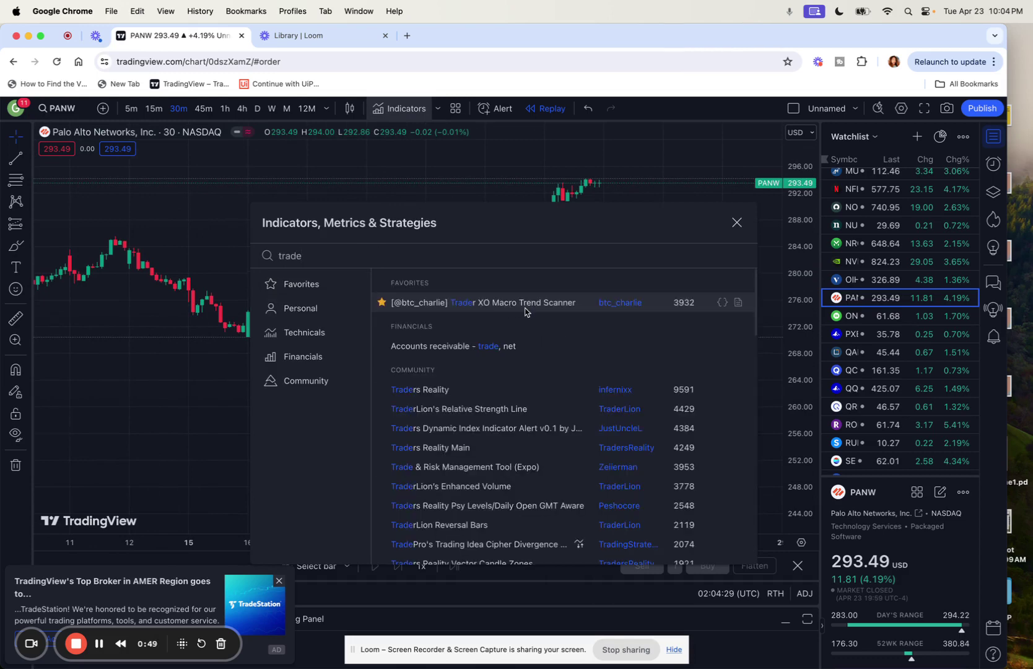
pyautogui.press('BackSpace')
pyautogui.press('BackSpace')
pyautogui.press('BackSpace')
pyautogui.press('BackSpace')
pyautogui.press('BackSpace')
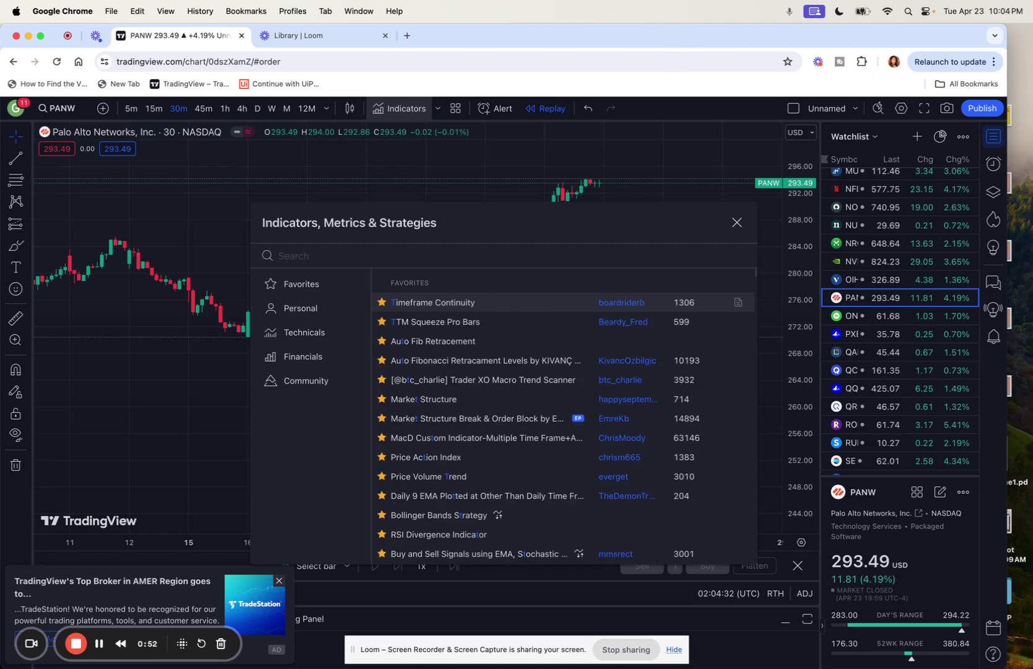
pyautogui.write('xo trend')
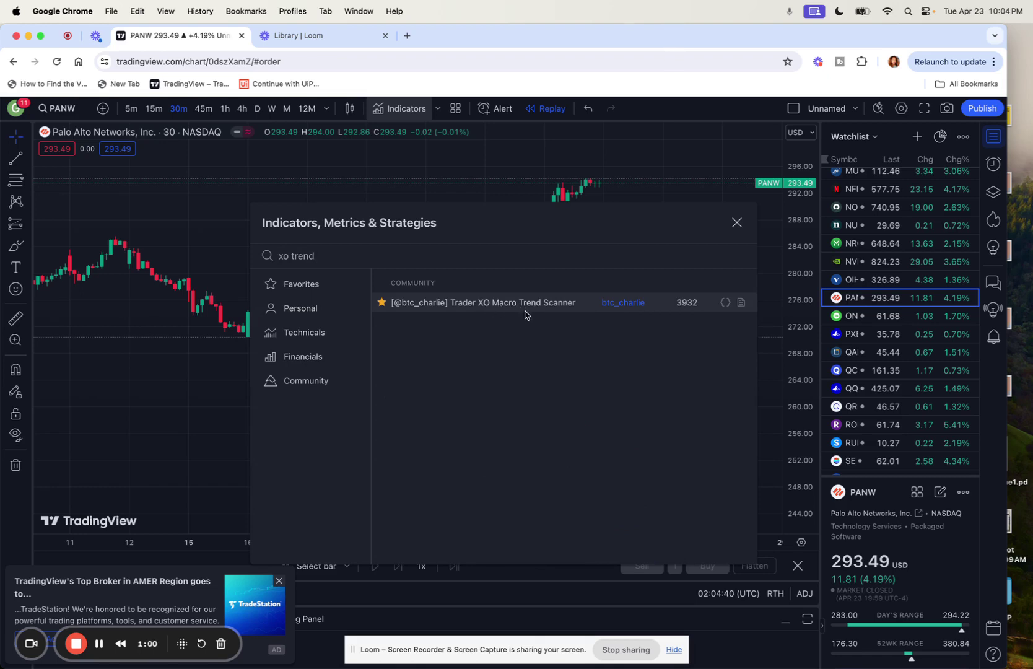
pyautogui.click(605, 307)
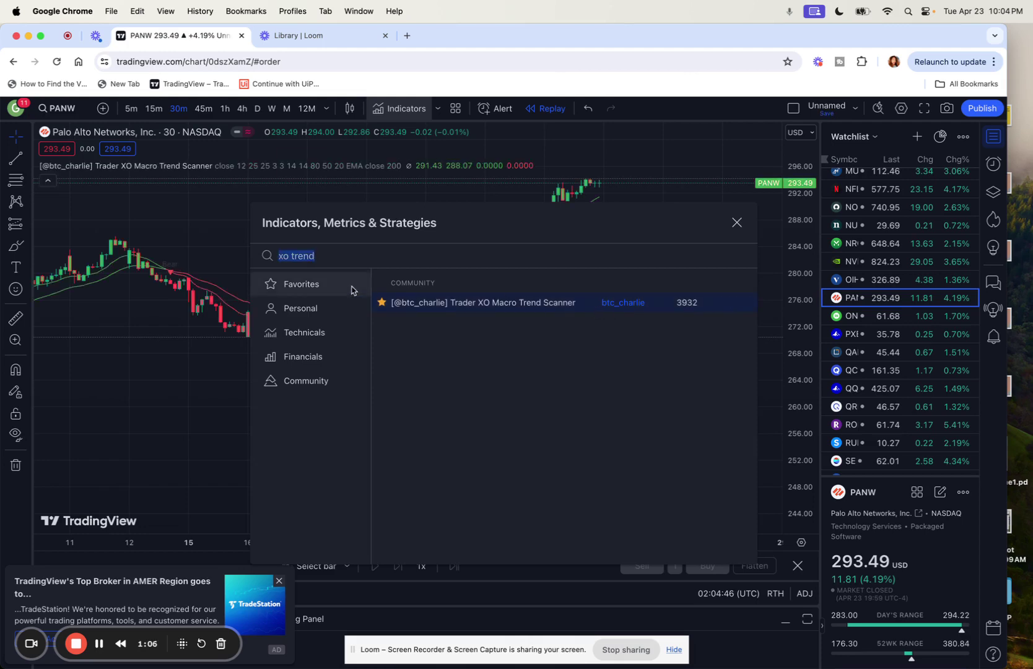
pyautogui.click(207, 265)
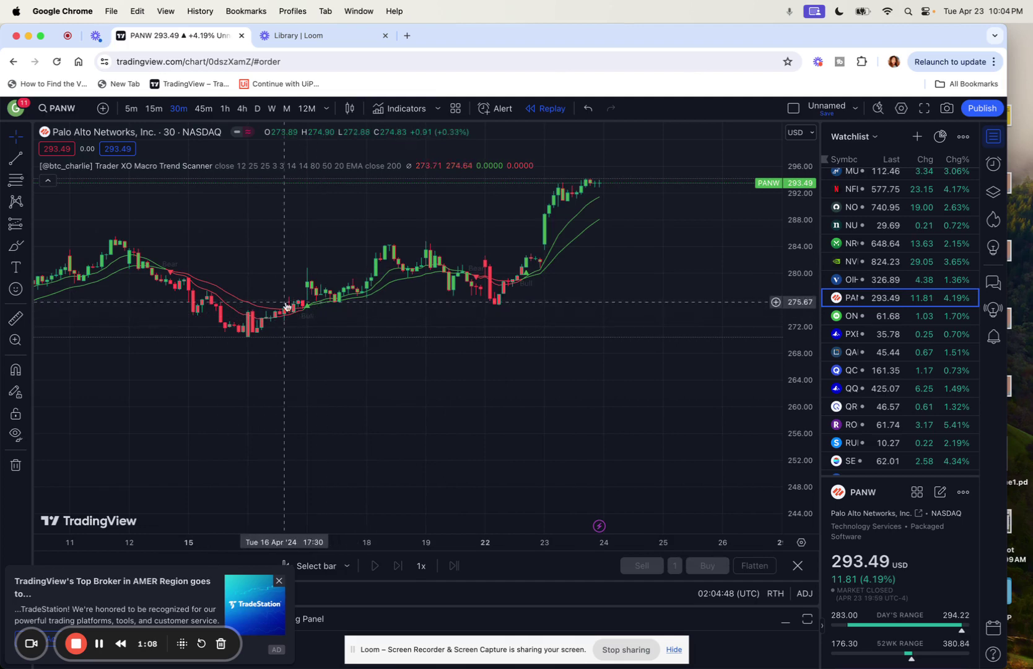
# Step: Pan back through April into late March to review the scanner's EMA bands and Bull/Bear labels
pyautogui.hscroll(-5, 174, 288)
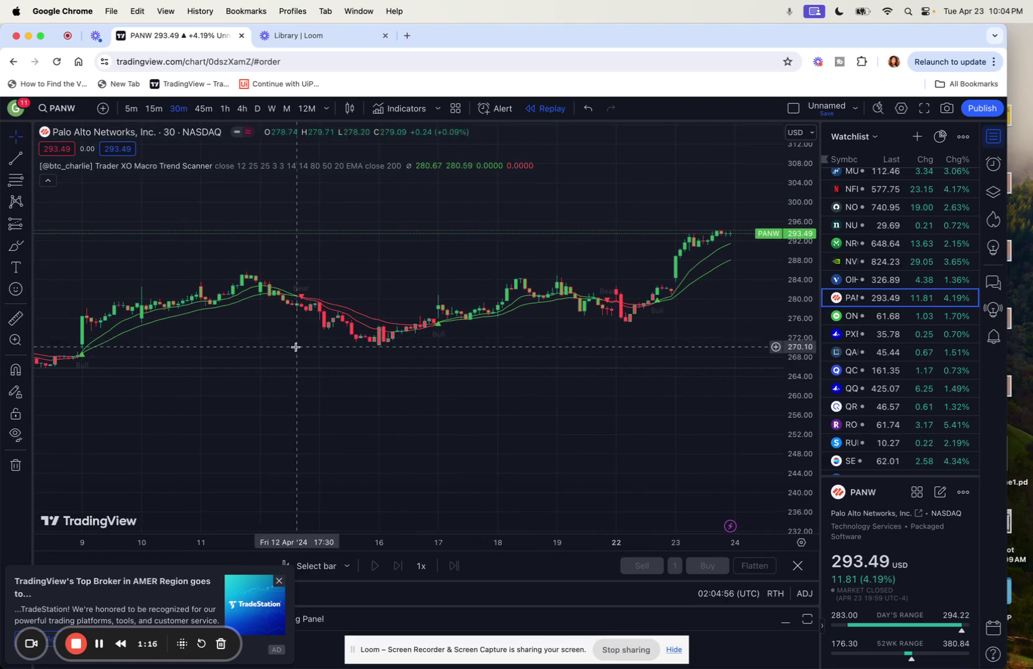
pyautogui.moveTo(200, 335); pyautogui.dragTo(330, 312)
pyautogui.moveTo(219, 325); pyautogui.dragTo(403, 328)
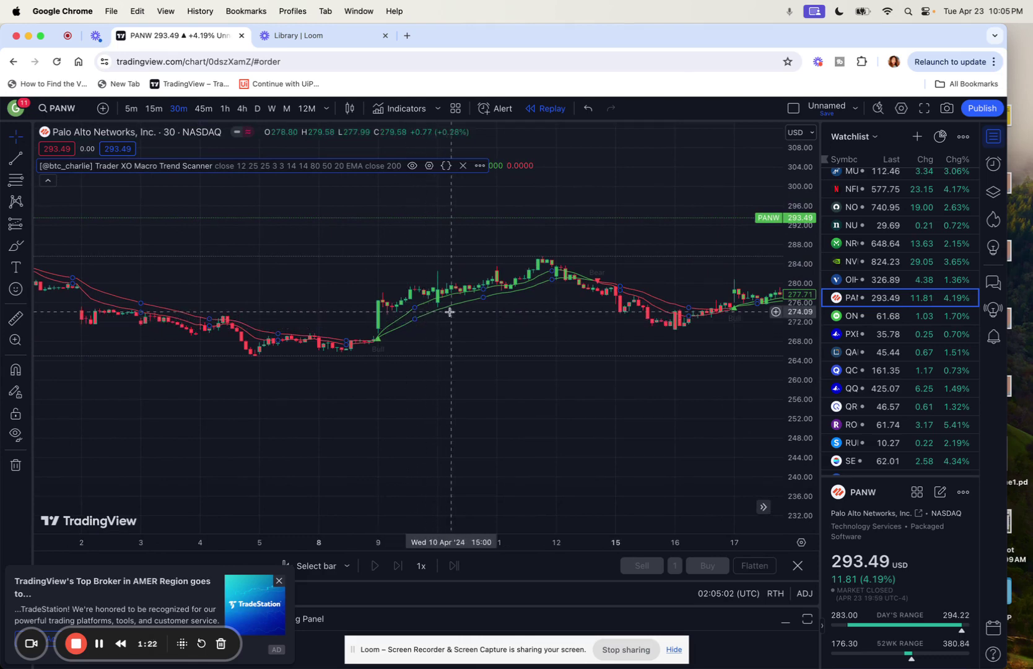
pyautogui.moveTo(478, 305); pyautogui.dragTo(364, 317)
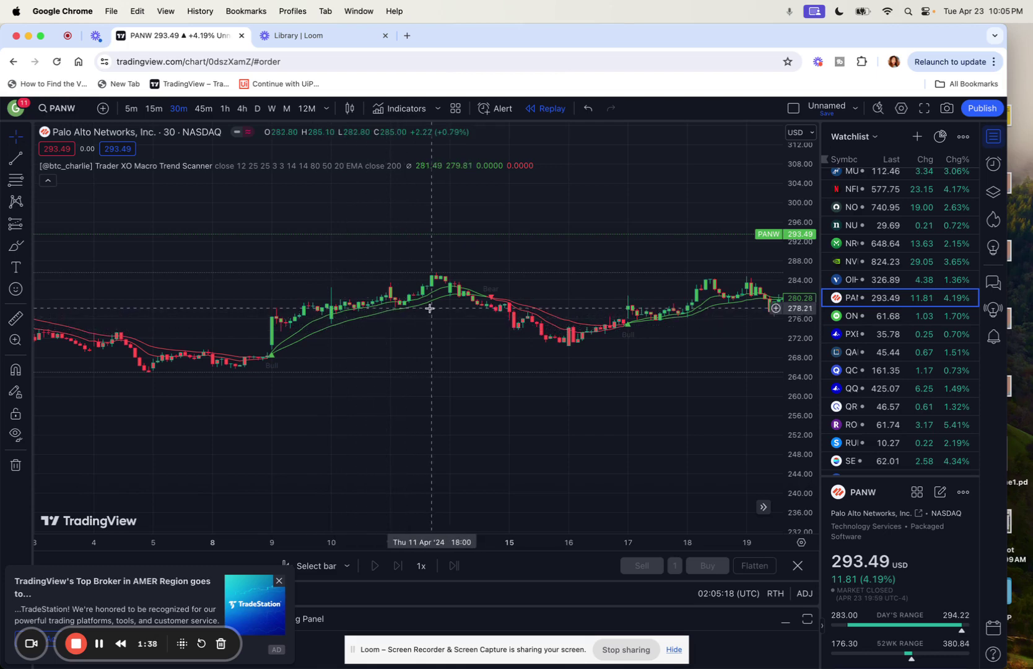
pyautogui.moveTo(378, 336); pyautogui.dragTo(415, 337)
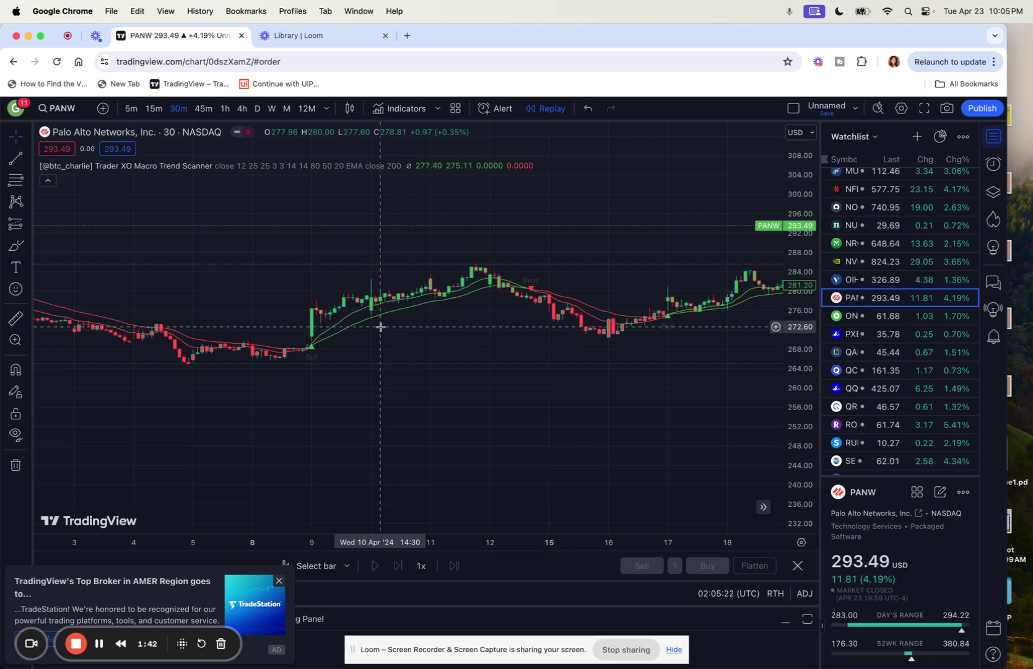
pyautogui.moveTo(308, 353); pyautogui.dragTo(364, 355)
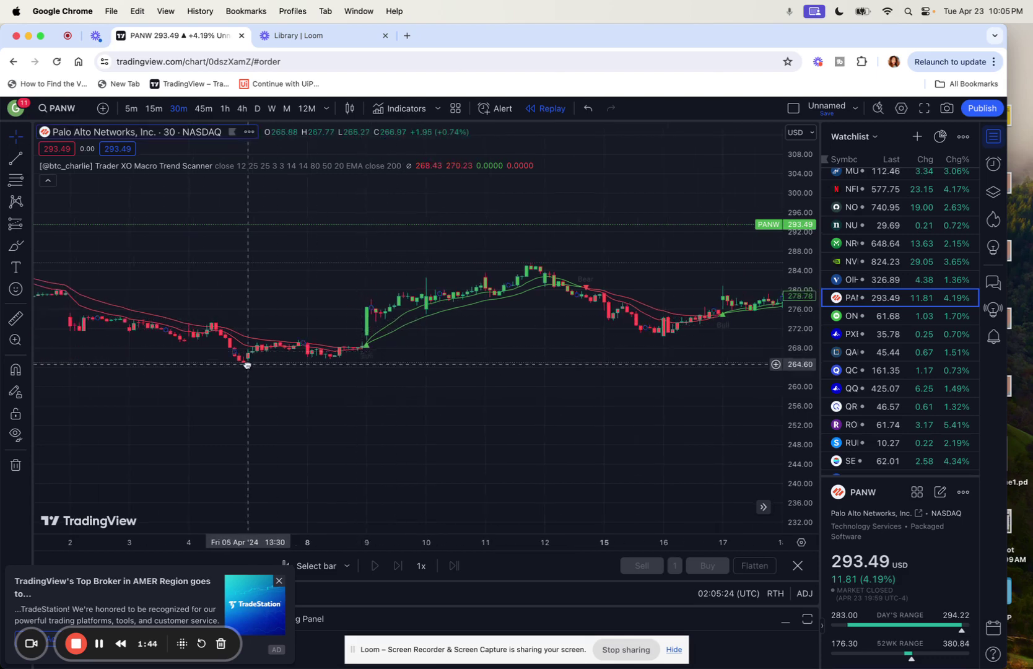
pyautogui.moveTo(247, 362); pyautogui.dragTo(384, 369)
pyautogui.moveTo(306, 372); pyautogui.dragTo(371, 380)
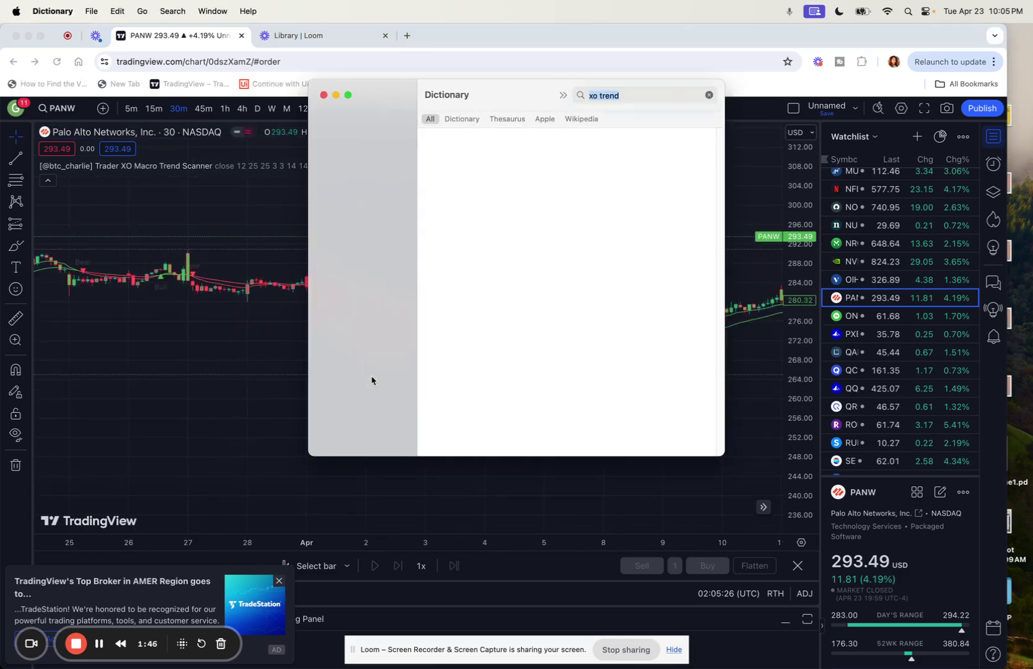
pyautogui.click(278, 285)
pyautogui.scroll(-5, 278, 284)
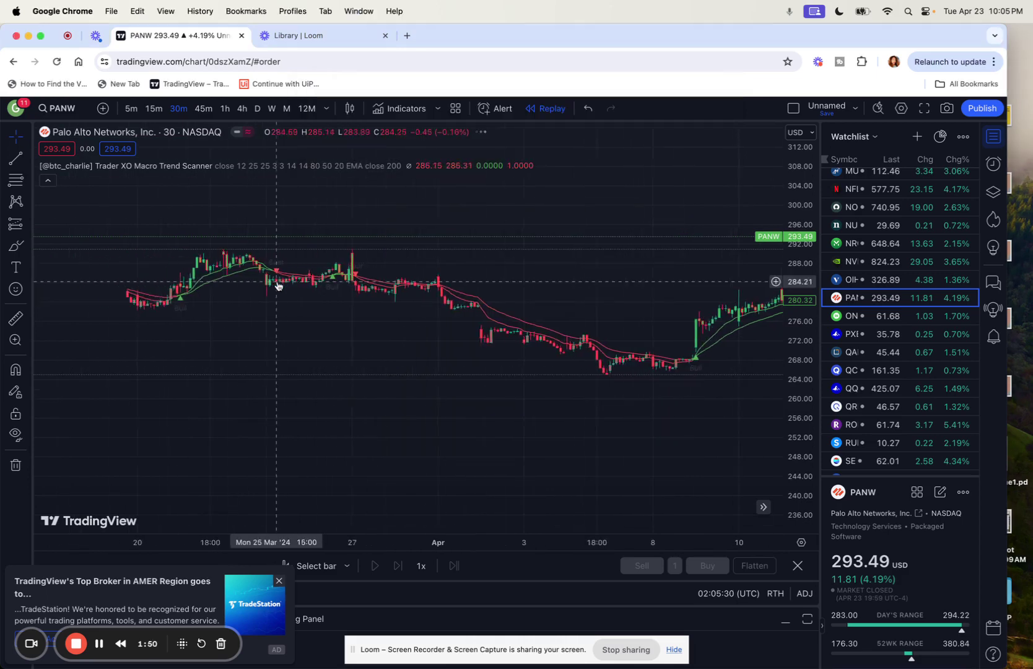
# Step: Zoom the chart out and pan back to mid-February to show the late-February drop's signals
pyautogui.hscroll(-10, 184, 327)
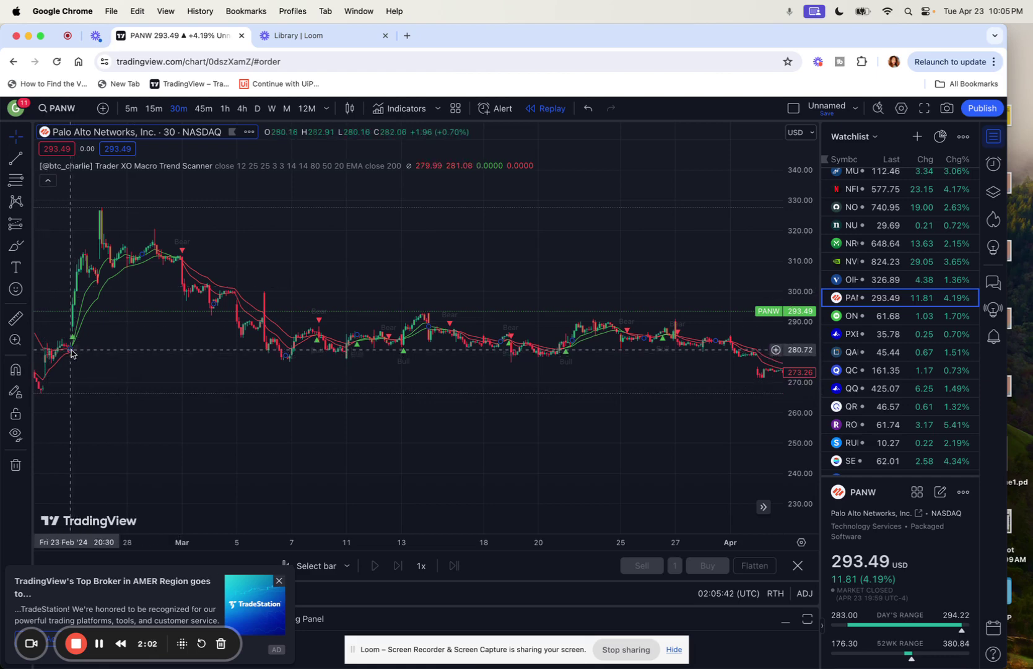
pyautogui.moveTo(72, 352); pyautogui.dragTo(222, 352)
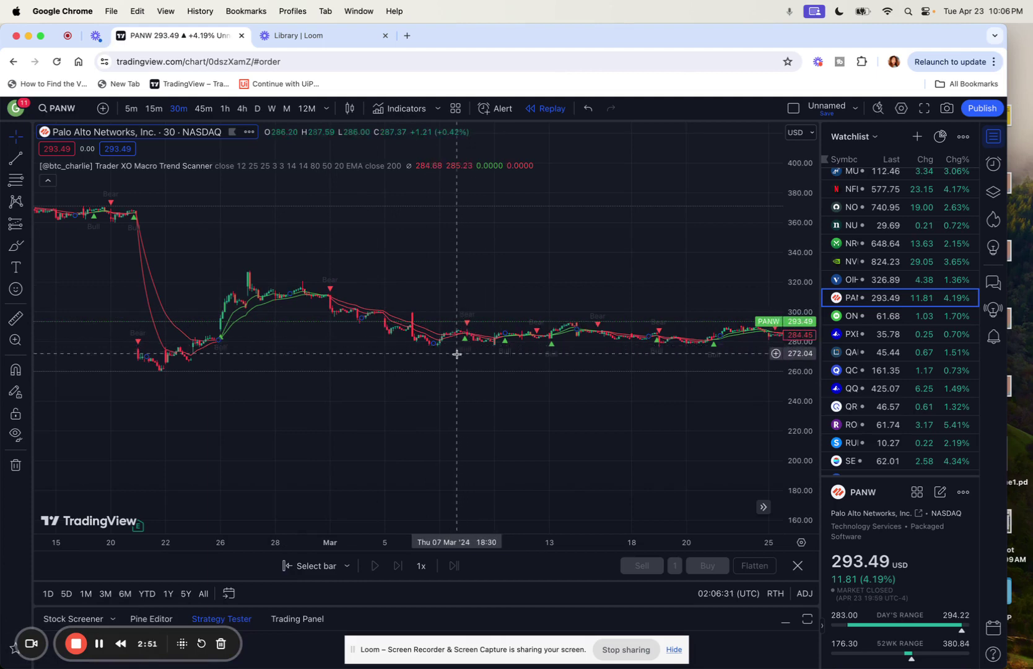
# Step: Move the chart forward through March and April to the latest bars near 293.49
pyautogui.moveTo(461, 353); pyautogui.dragTo(376, 352)
pyautogui.moveTo(473, 357); pyautogui.dragTo(376, 337)
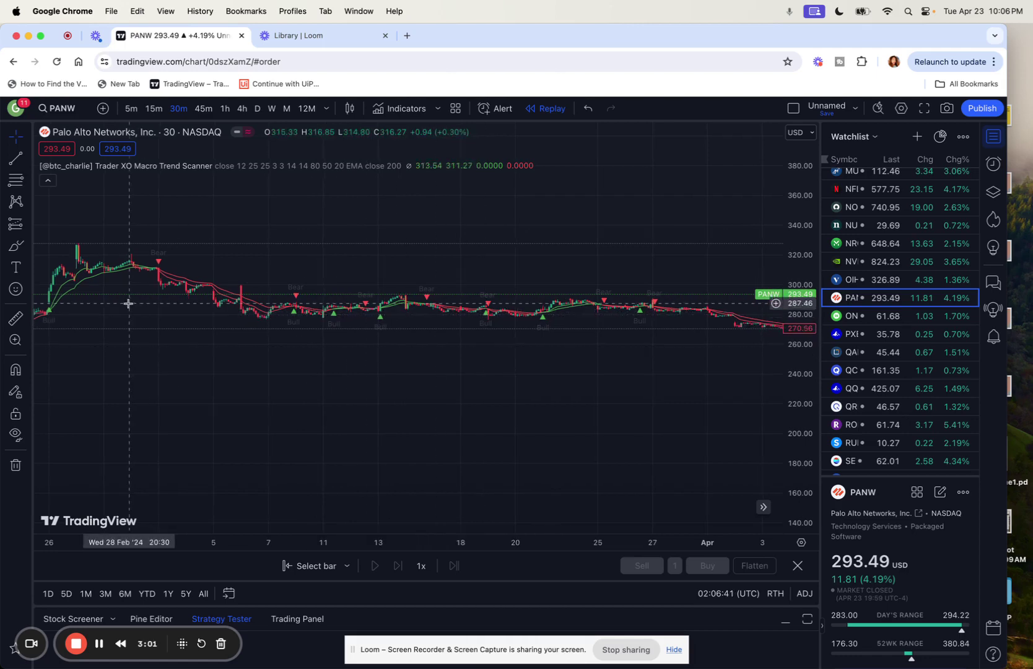
pyautogui.hscroll(3, 124, 267)
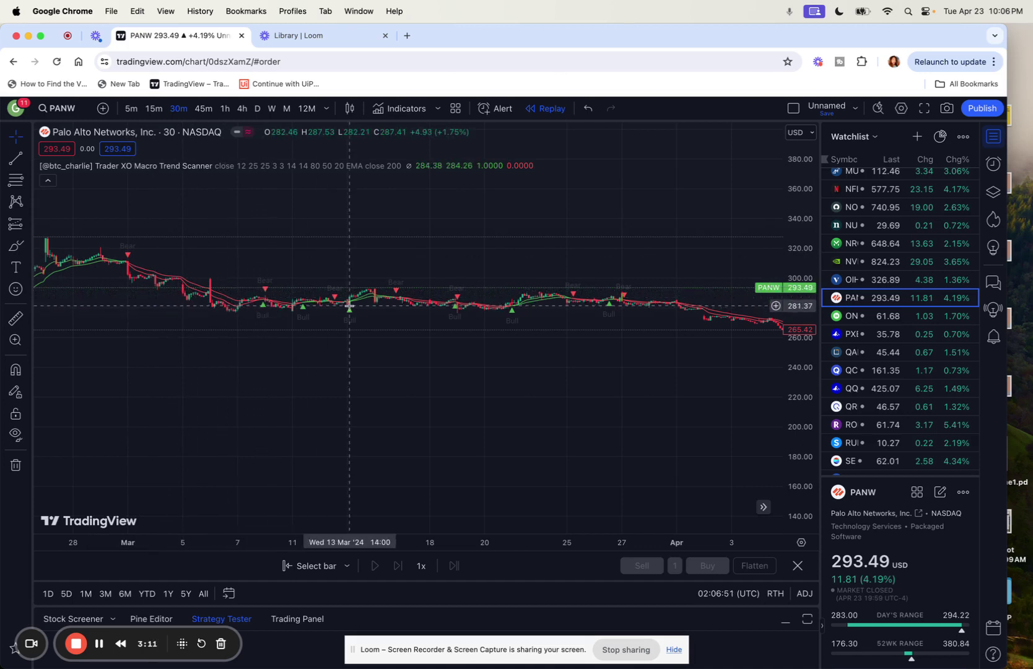
pyautogui.moveTo(404, 315); pyautogui.dragTo(316, 317)
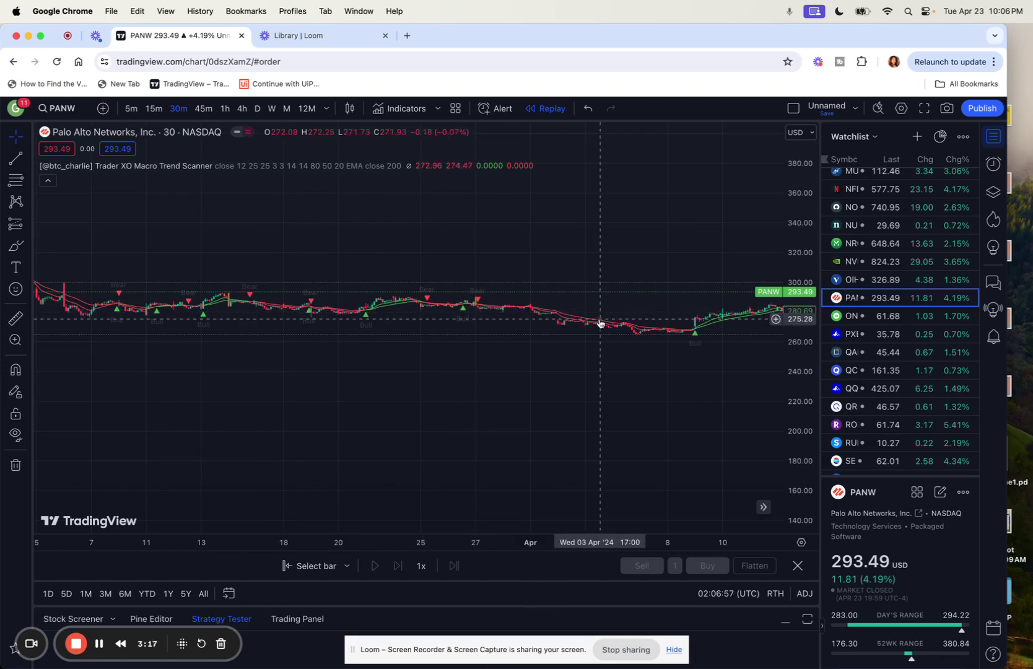
pyautogui.hscroll(5, 599, 323)
pyautogui.hscroll(5, 600, 322)
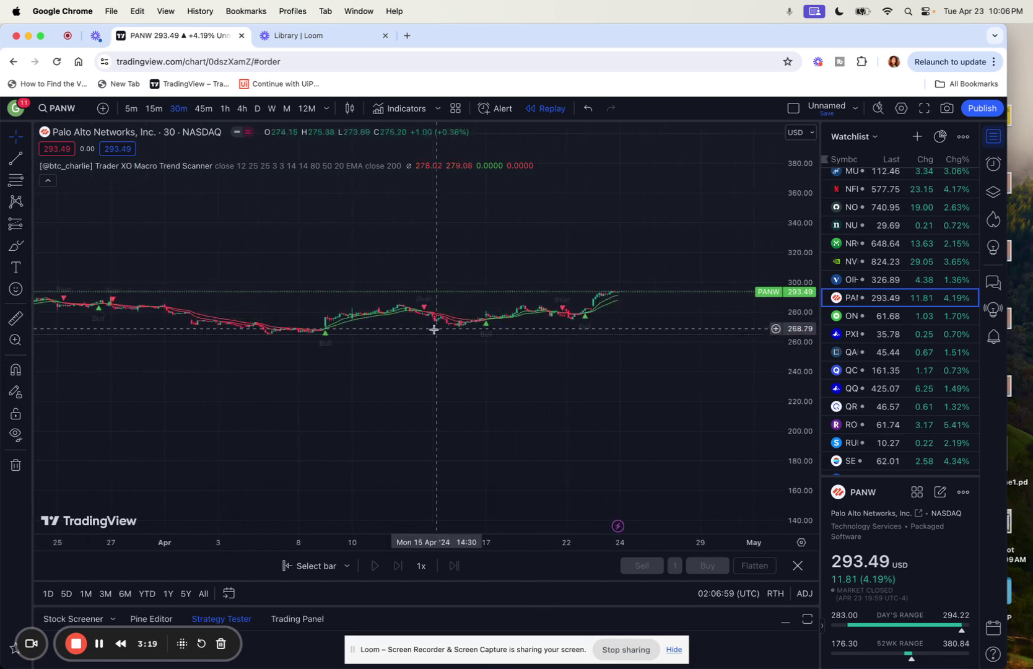